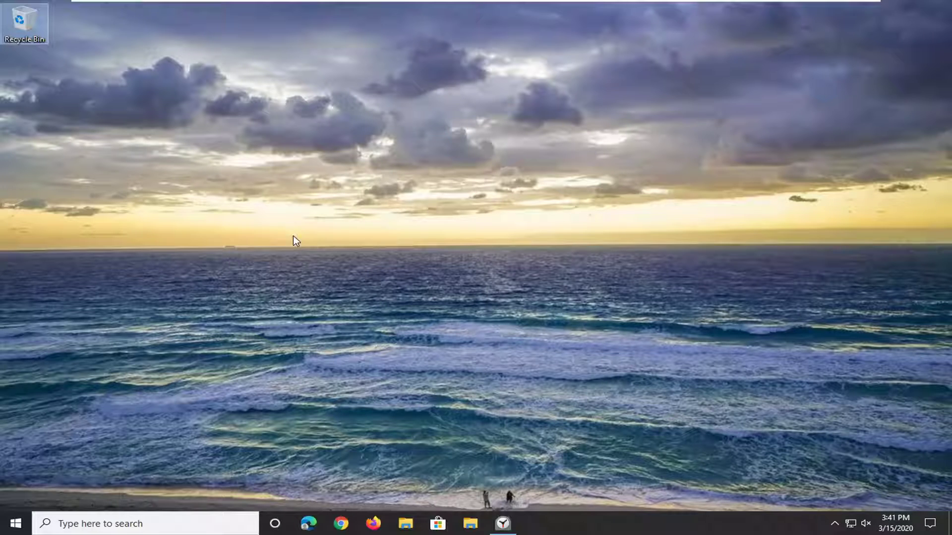
Search the Start menu for 'regedit' and run Registry Editor as administrator, approving the UAC prompt
left_click(198, 273)
left_click(3, 528)
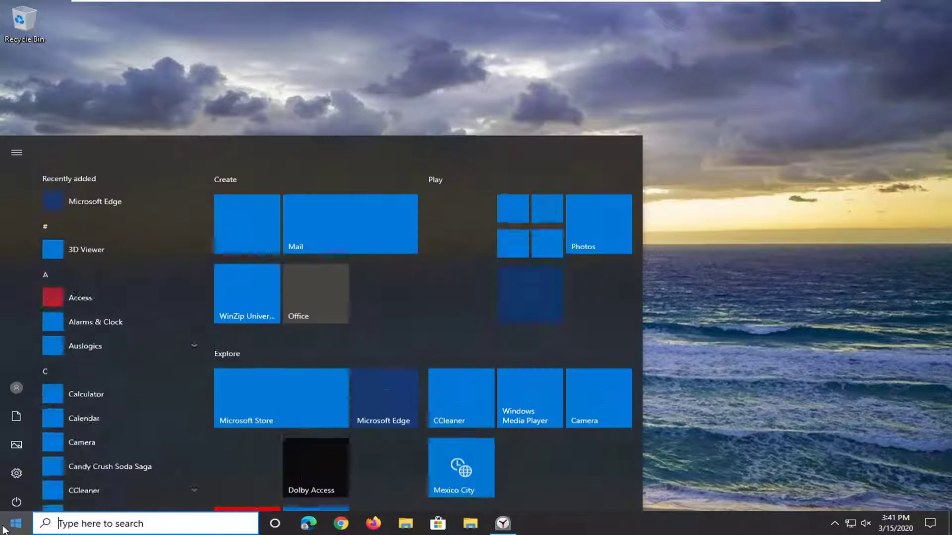
type("regedit")
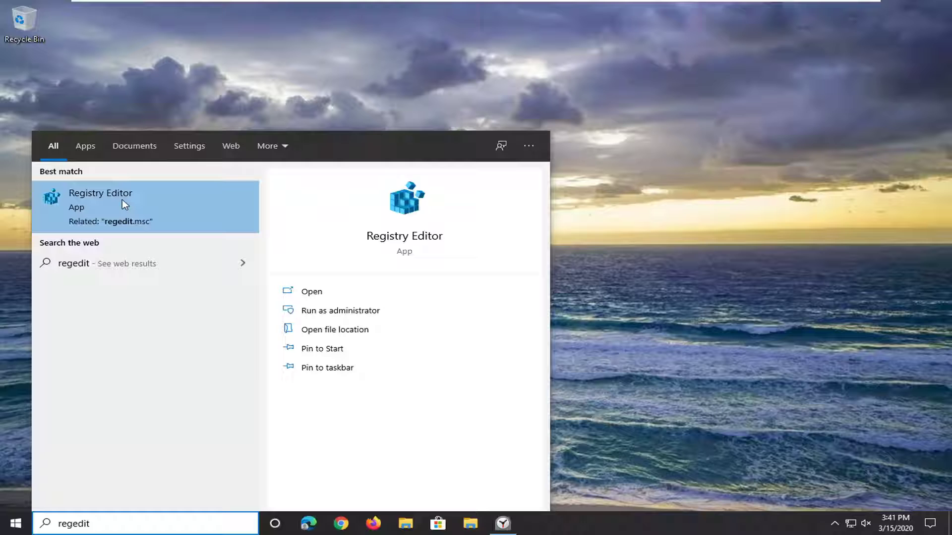
right_click(99, 197)
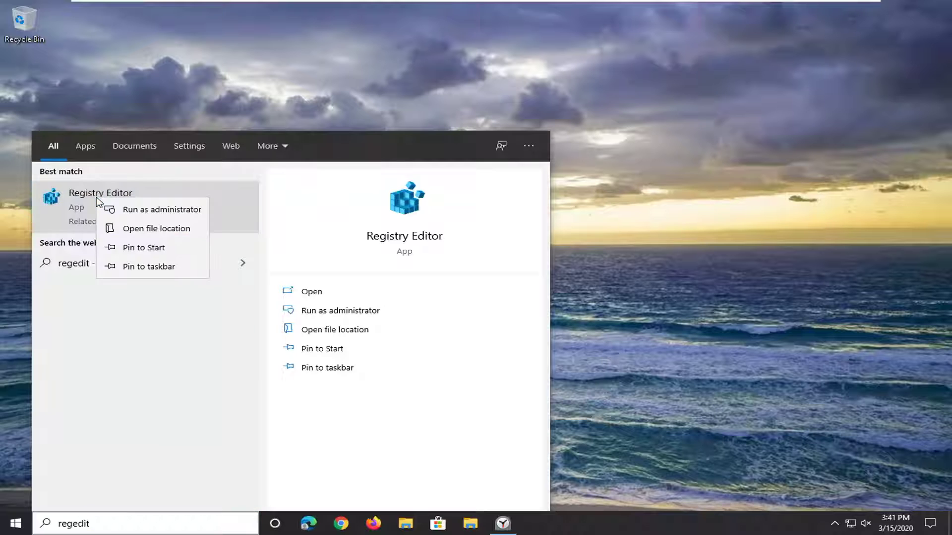
left_click(140, 212)
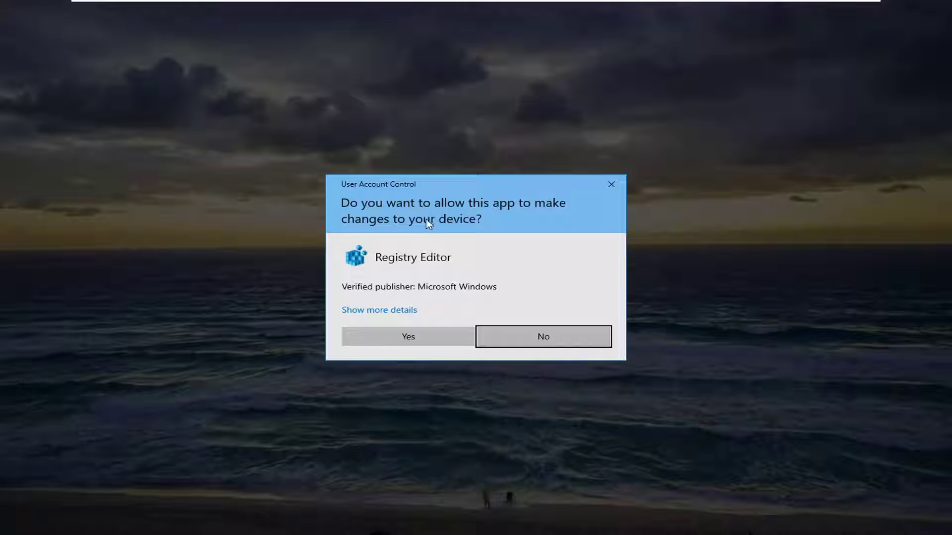
left_click(409, 337)
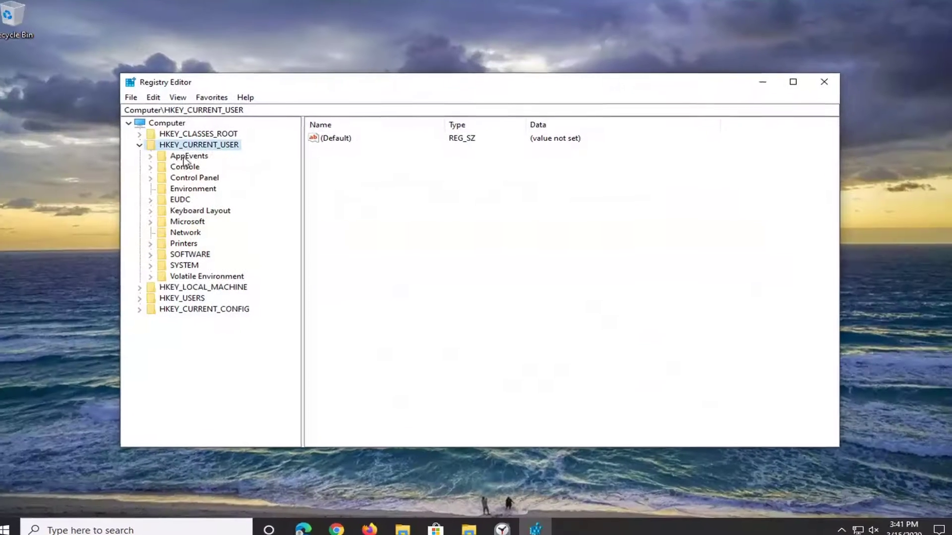
left_click(152, 147)
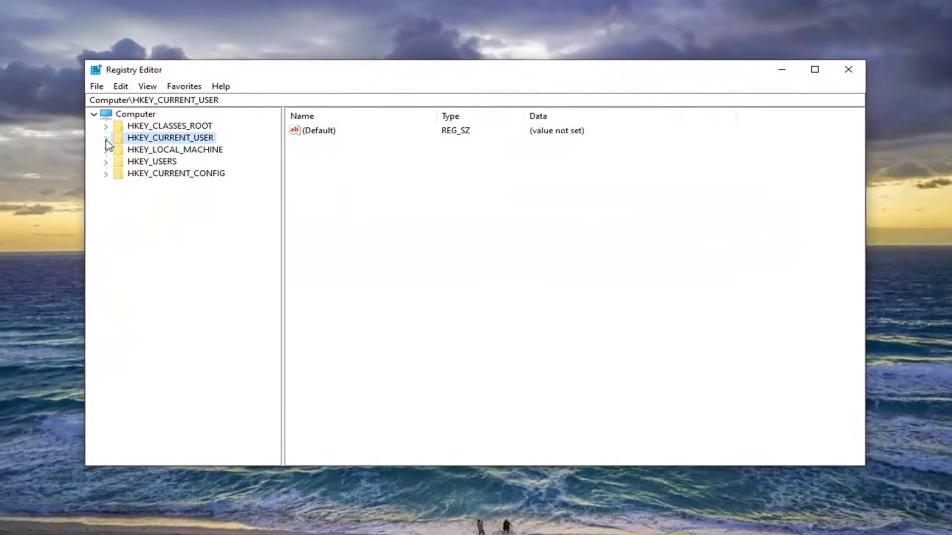
left_click(133, 114)
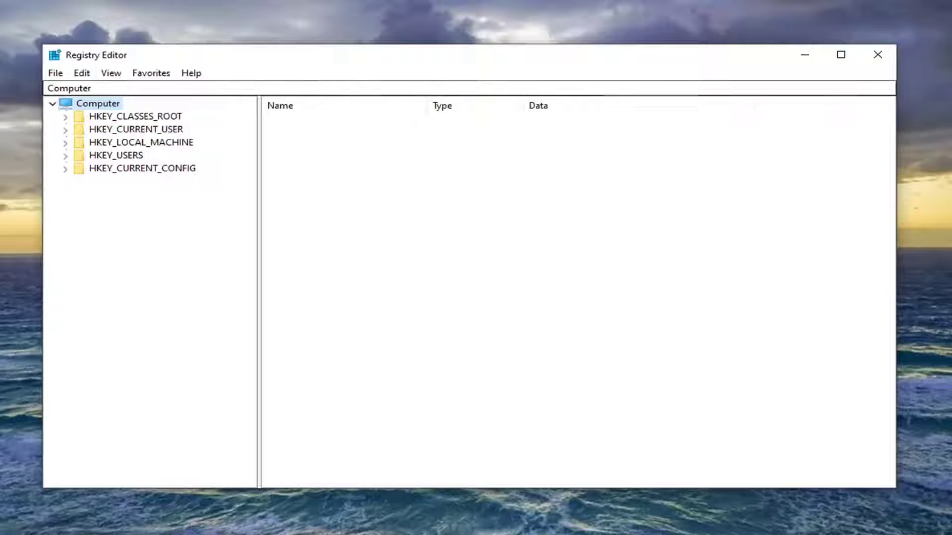
left_click(53, 75)
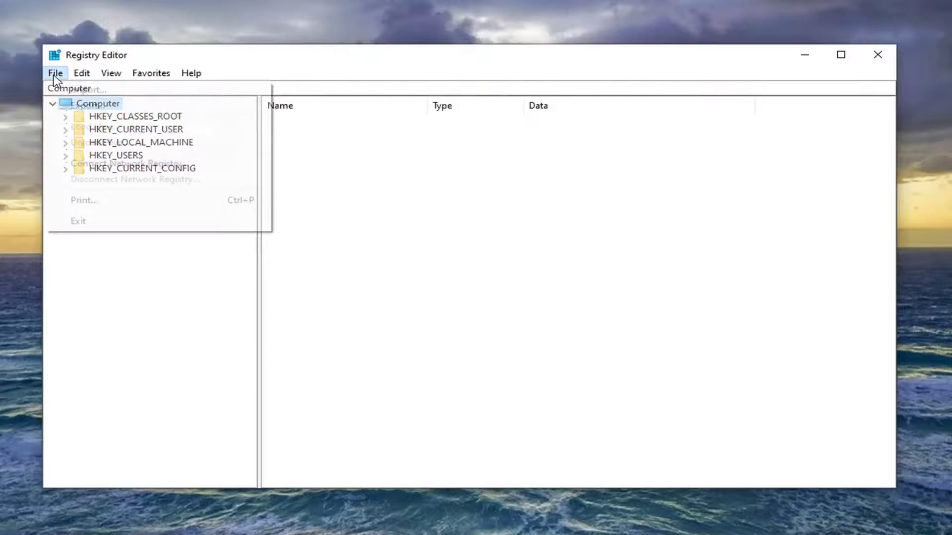
left_click(87, 106)
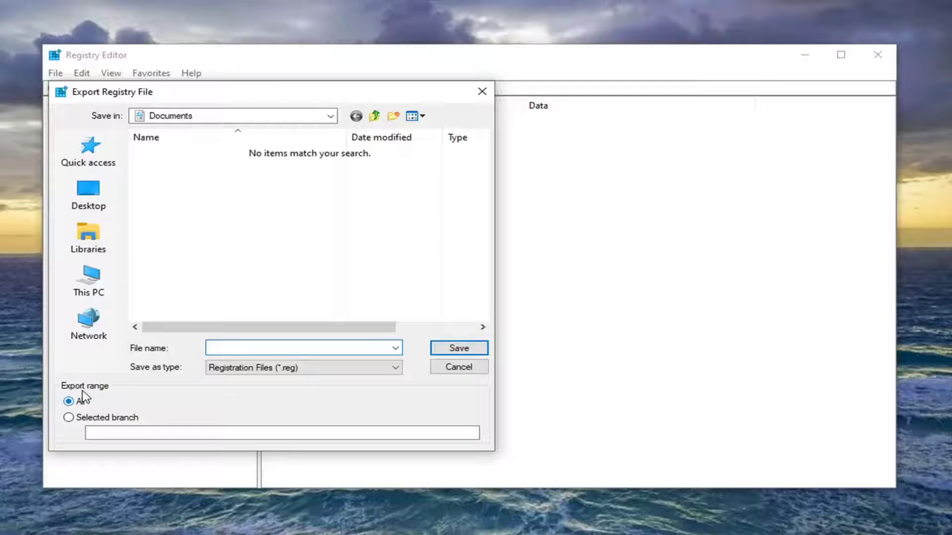
left_click(89, 194)
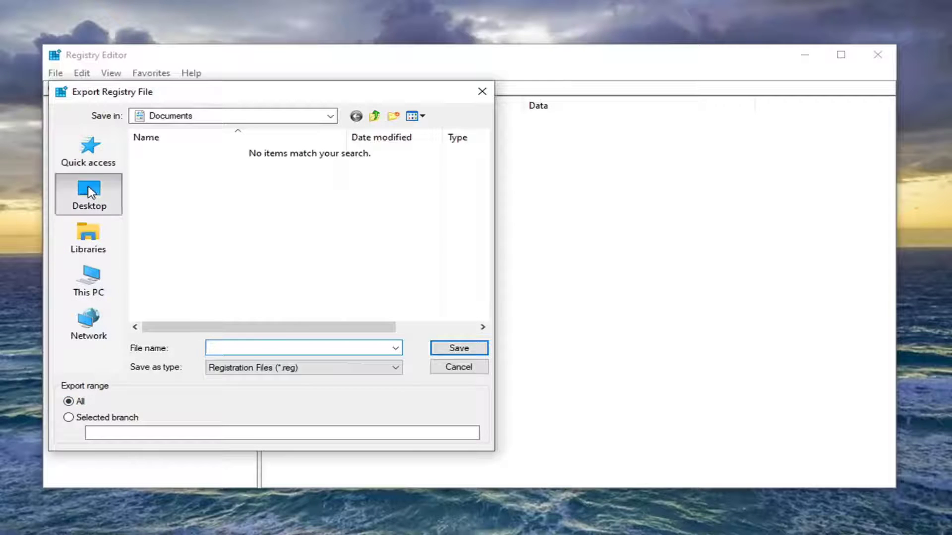
left_click(448, 368)
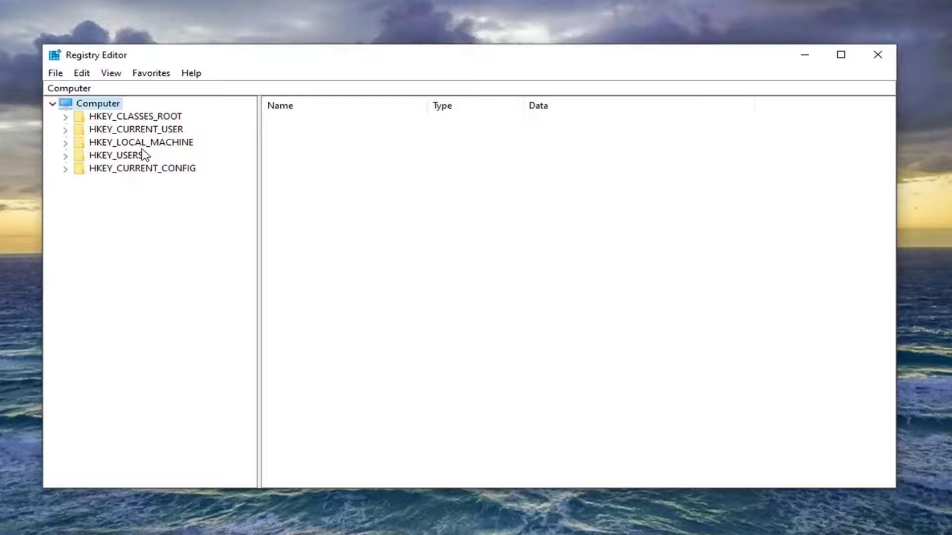
left_click(57, 75)
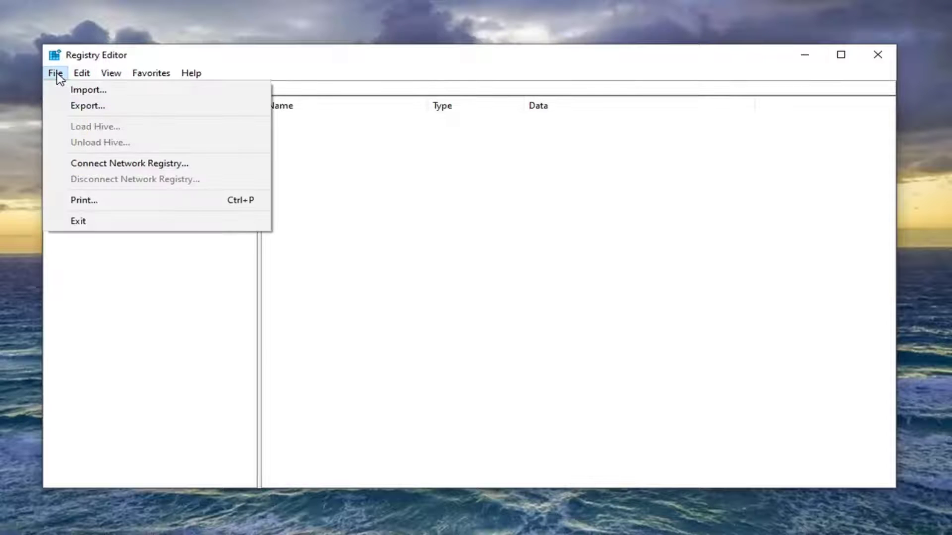
left_click(80, 90)
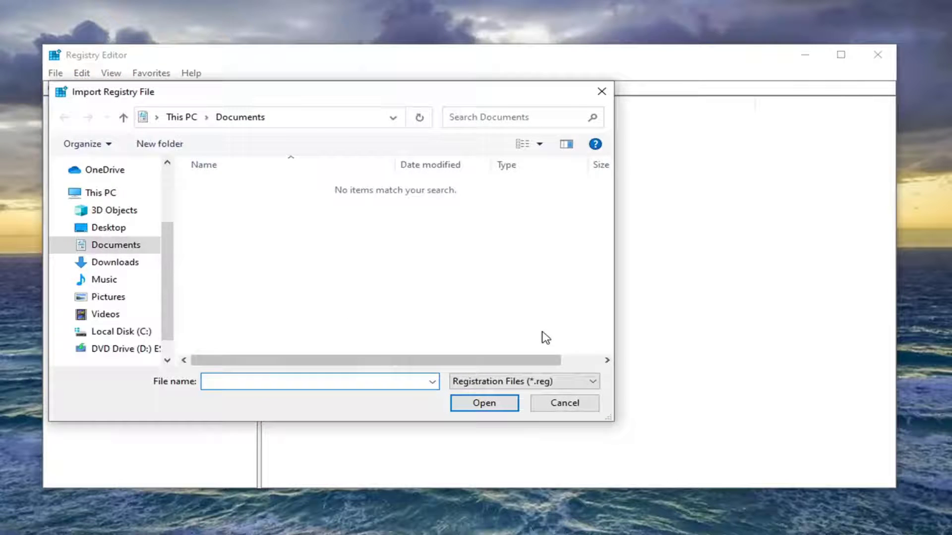
left_click(550, 409)
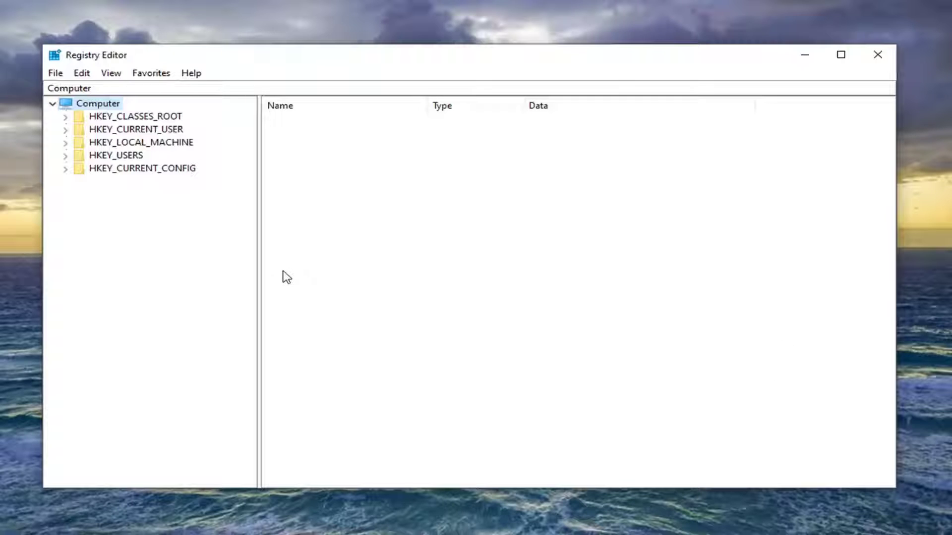
Expand HKEY_LOCAL_MACHINE, then SOFTWARE, then the Microsoft key in the registry tree
left_click(138, 145)
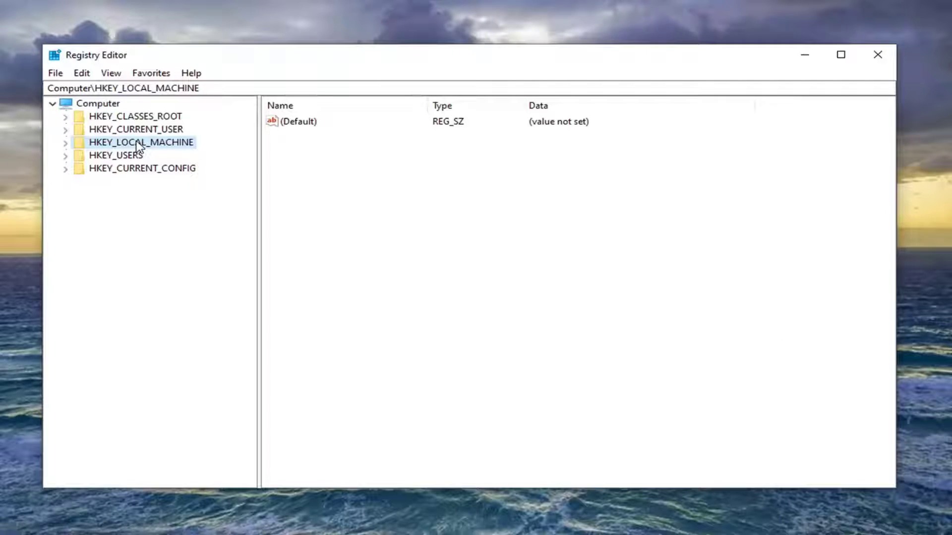
double_click(137, 143)
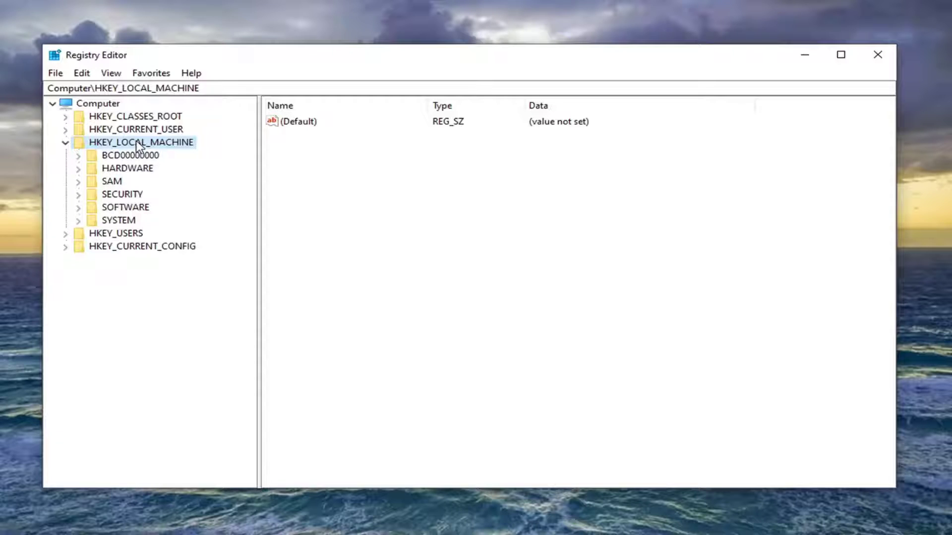
left_click(127, 208)
double_click(127, 208)
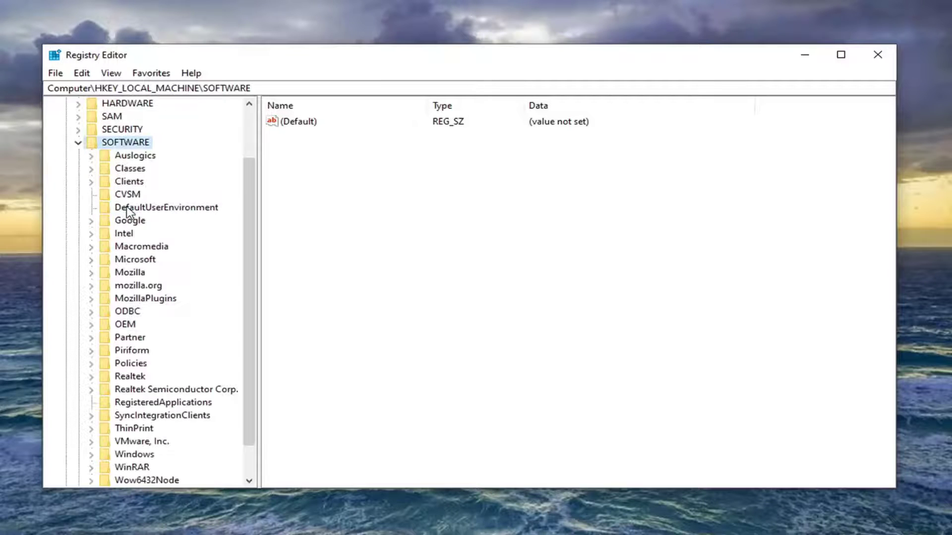
left_click(132, 260)
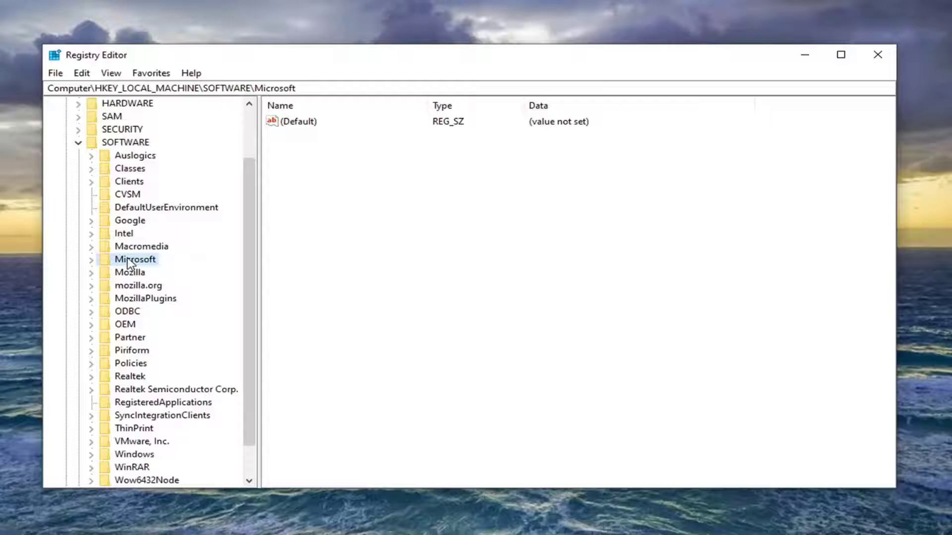
double_click(132, 260)
left_click(130, 260)
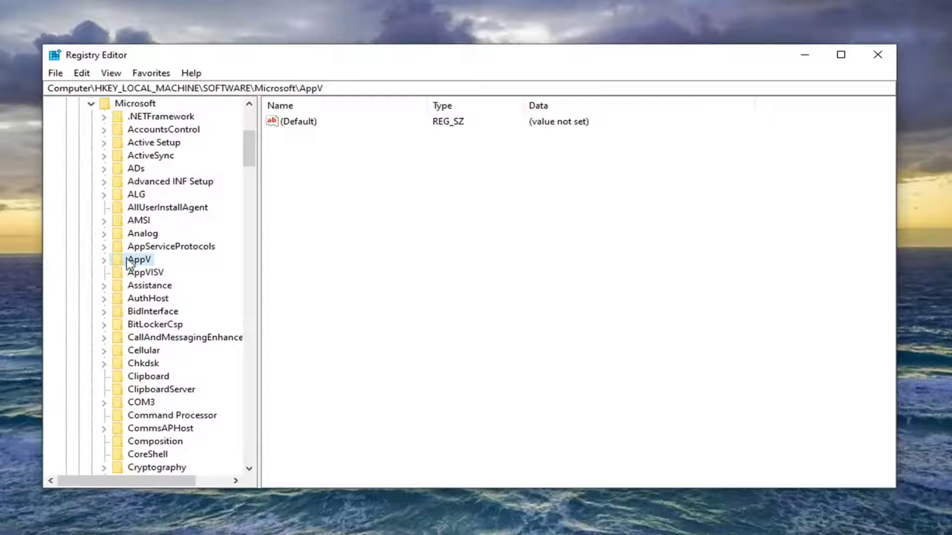
Expand Windows, CurrentVersion and Policies, then select the System key to list its values
scroll(127, 263, "down", 15)
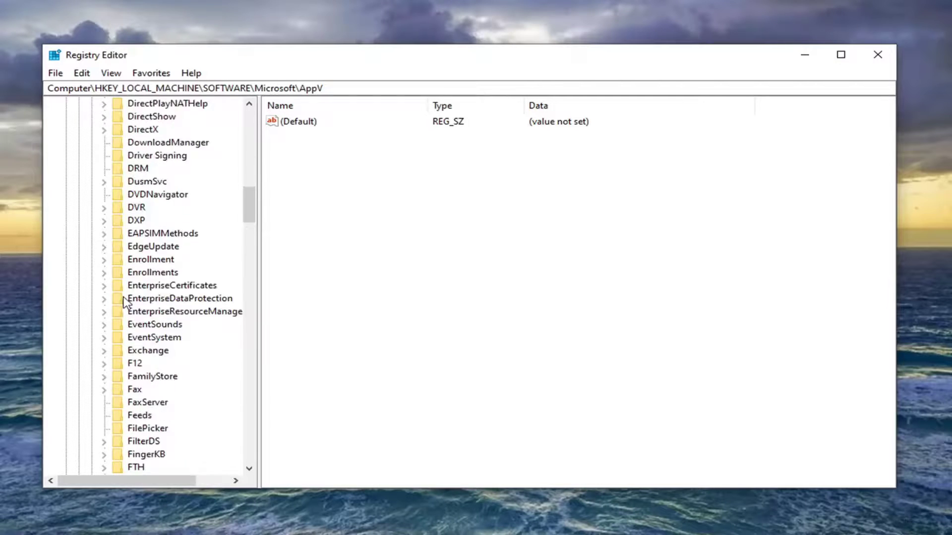
scroll(124, 302, "down", 20)
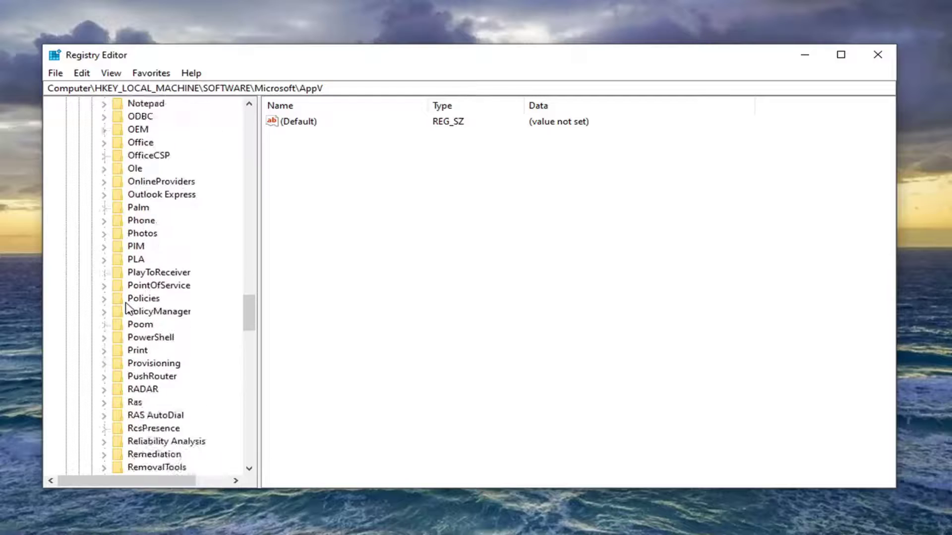
scroll(126, 309, "down", 20)
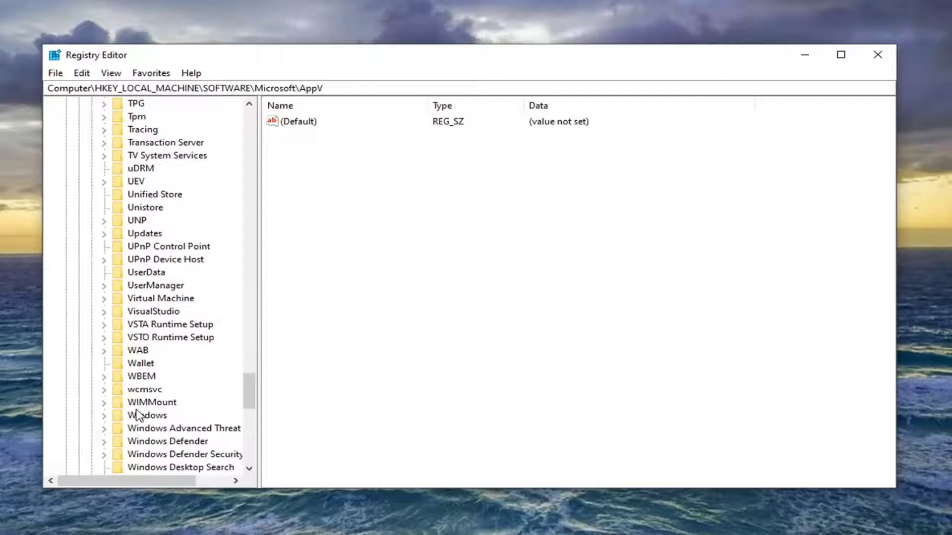
double_click(139, 416)
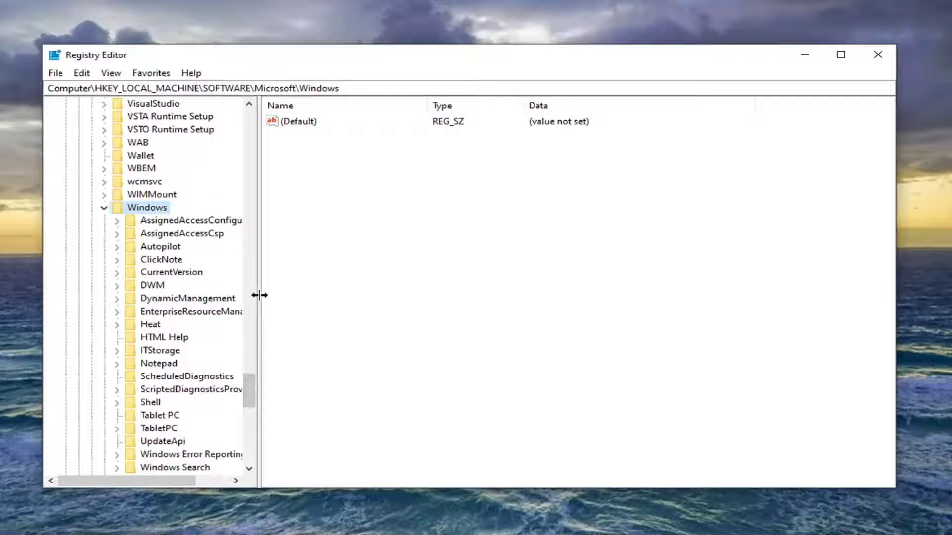
left_click_drag(259, 295, 319, 296)
left_click(185, 275)
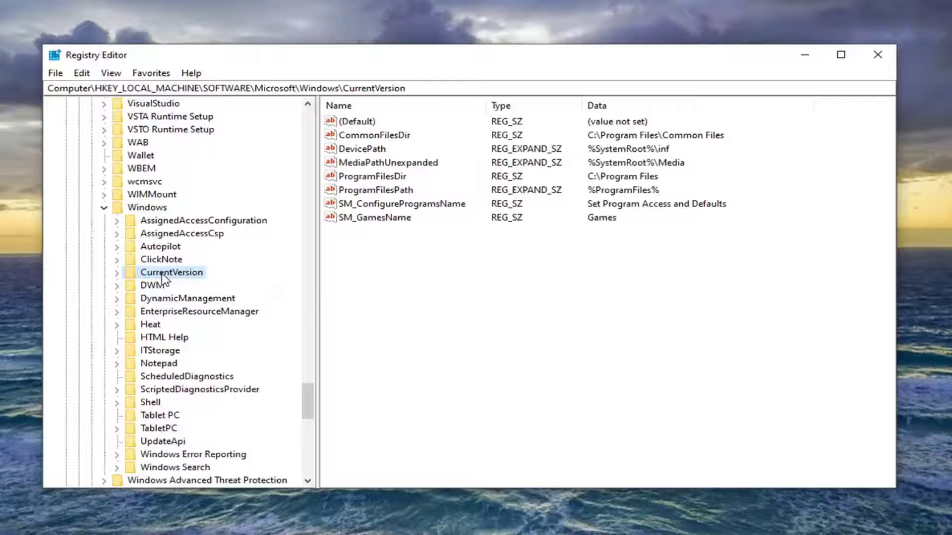
double_click(164, 274)
scroll(168, 277, "down", 20)
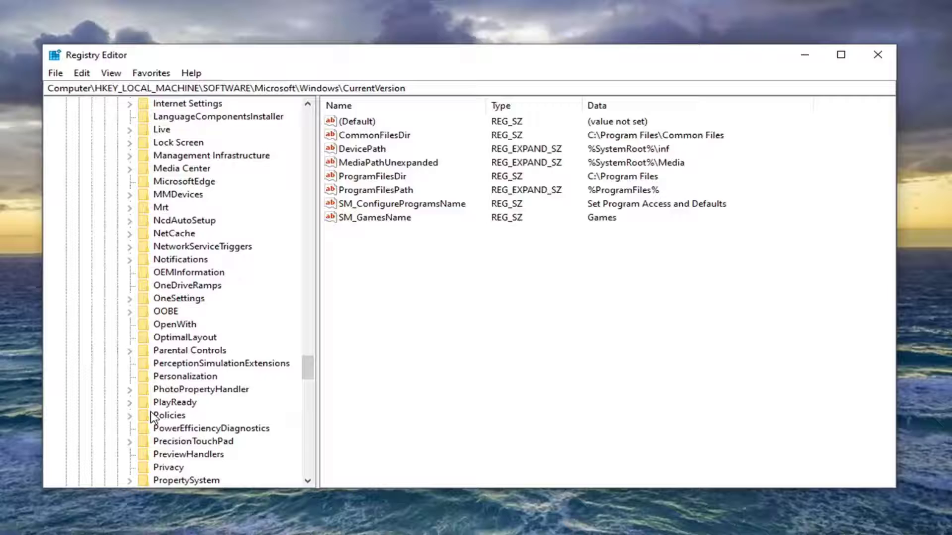
double_click(158, 417)
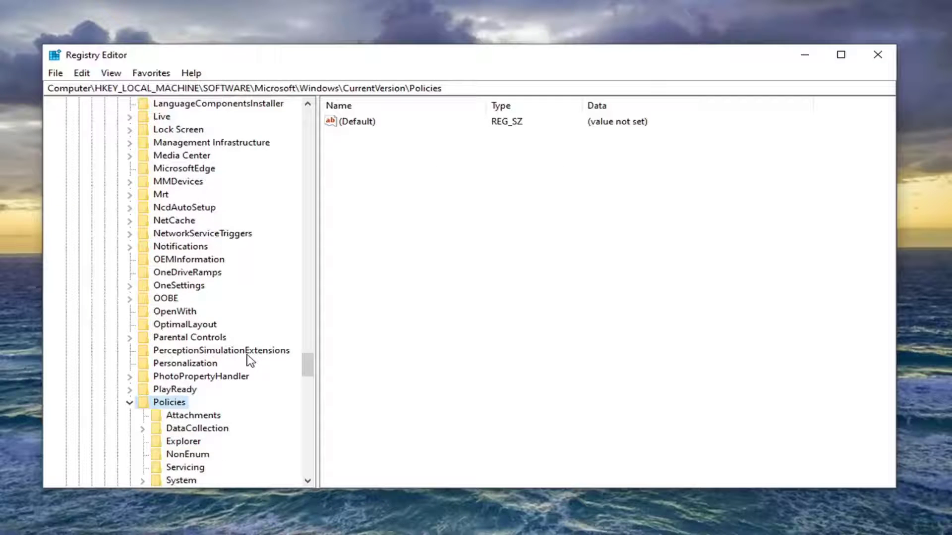
scroll(249, 360, "down", 3)
left_click(177, 366)
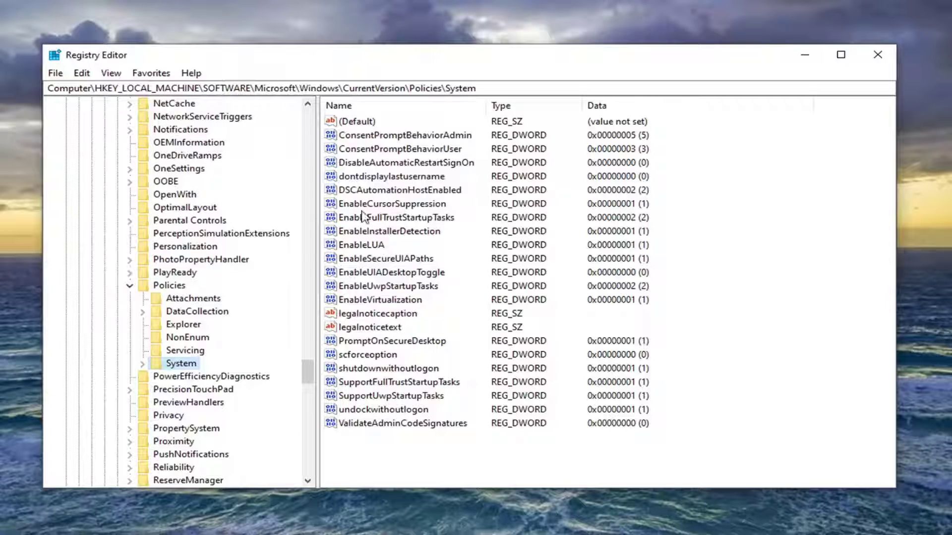
Edit DisableAutomaticRestartSignOn and change its value data to 1
left_click(379, 164)
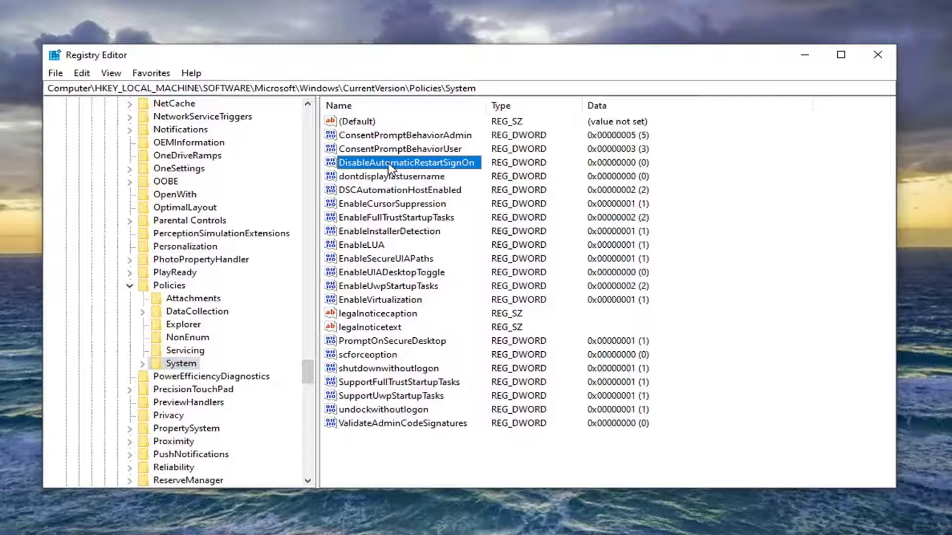
double_click(379, 165)
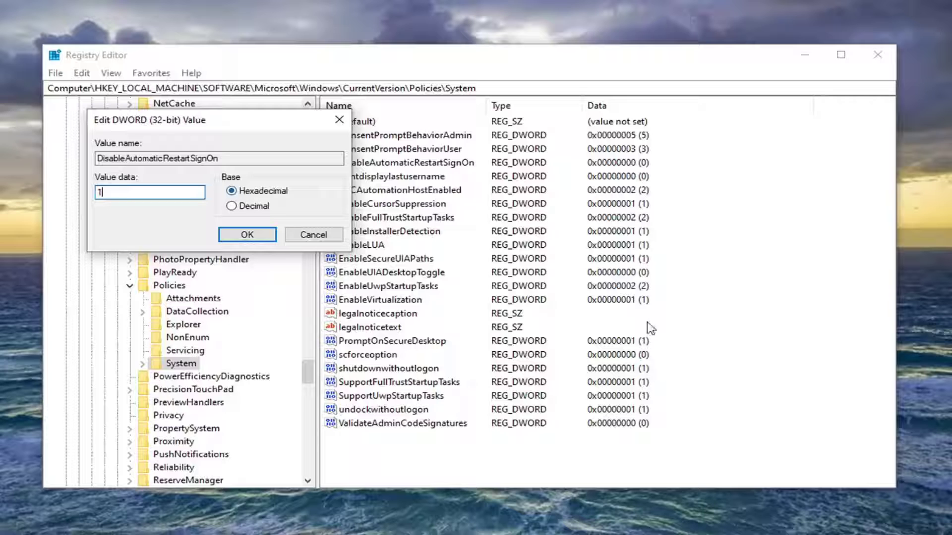
left_click(270, 238)
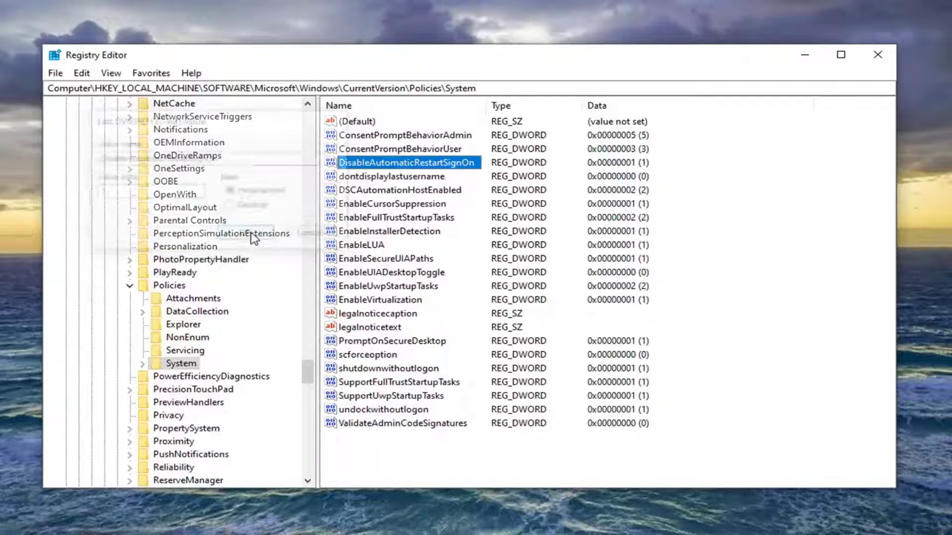
Collapse Policies, CurrentVersion, Windows, Microsoft, SOFTWARE and HKEY_LOCAL_MACHINE back to the root hives
left_click(130, 286)
scroll(130, 293, "up", 14)
left_click_drag(300, 343, 304, 299)
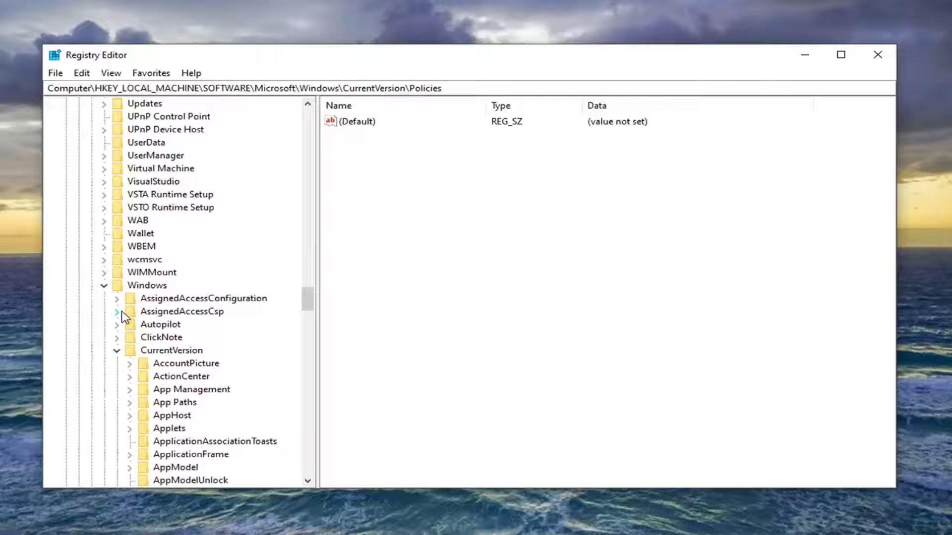
left_click(117, 350)
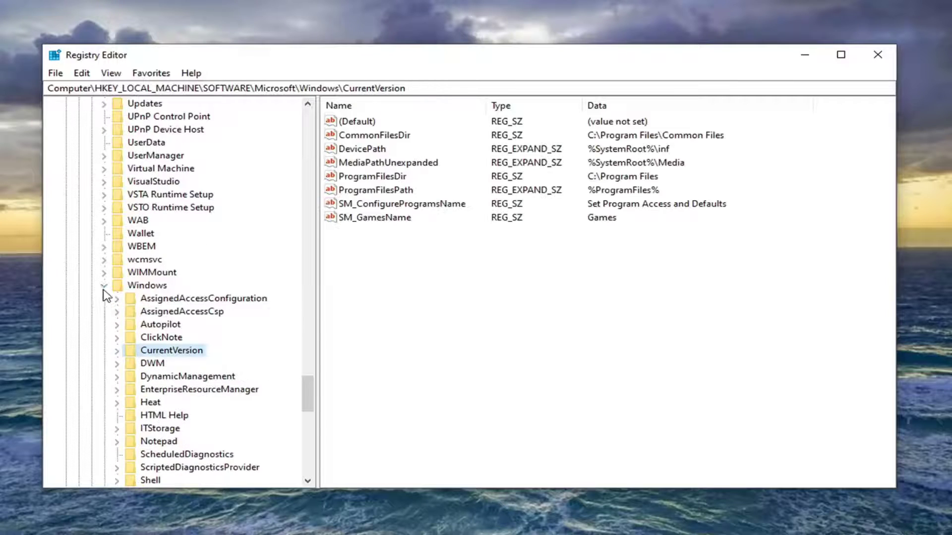
left_click(104, 287)
scroll(101, 322, "up", 16)
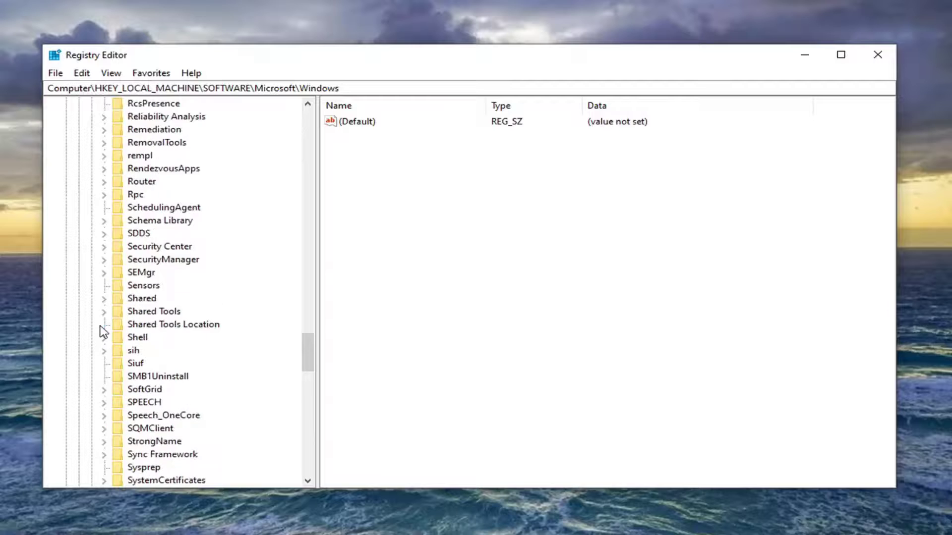
scroll(103, 332, "up", 20)
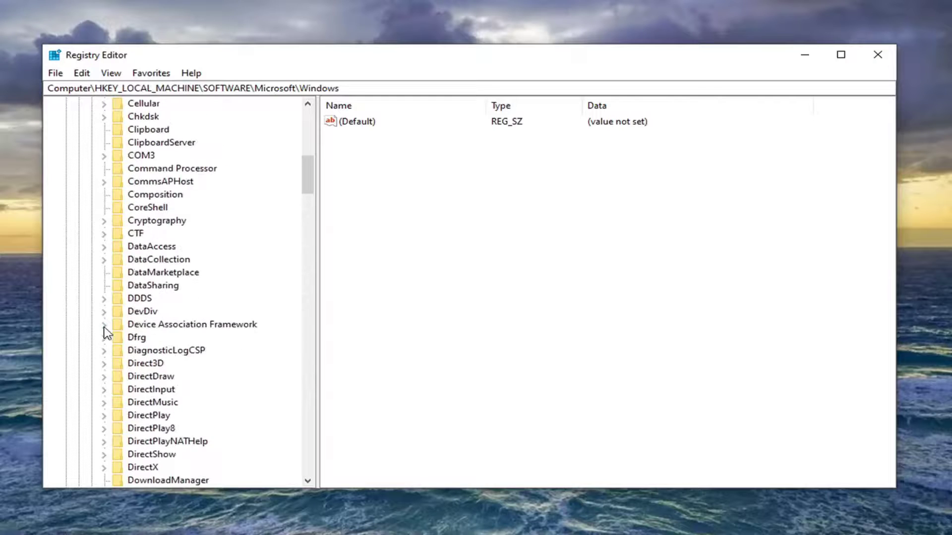
scroll(104, 322, "up", 12)
left_click(91, 325)
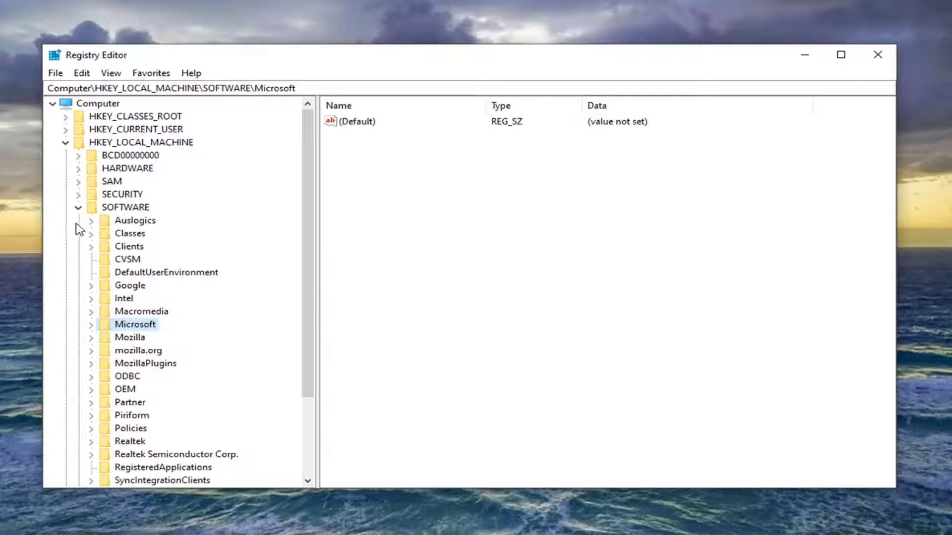
left_click(78, 207)
left_click(65, 143)
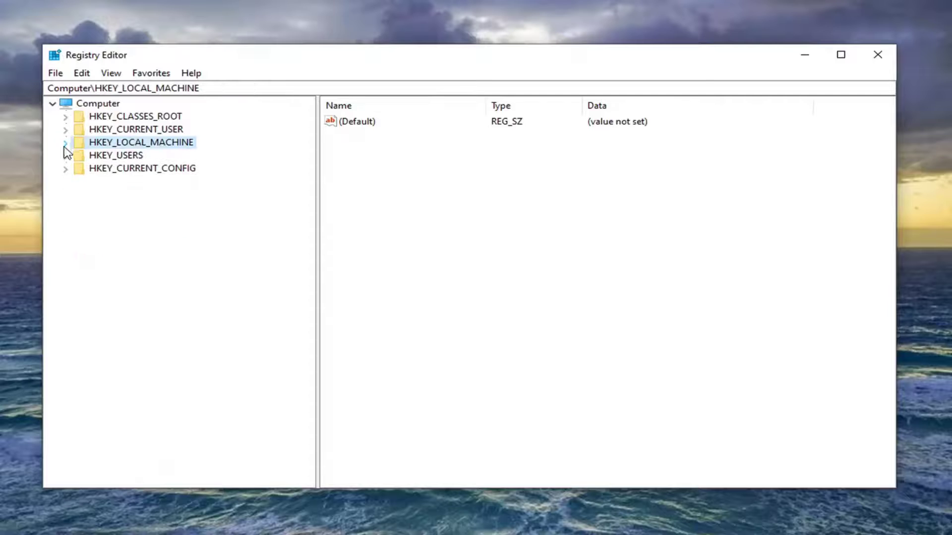